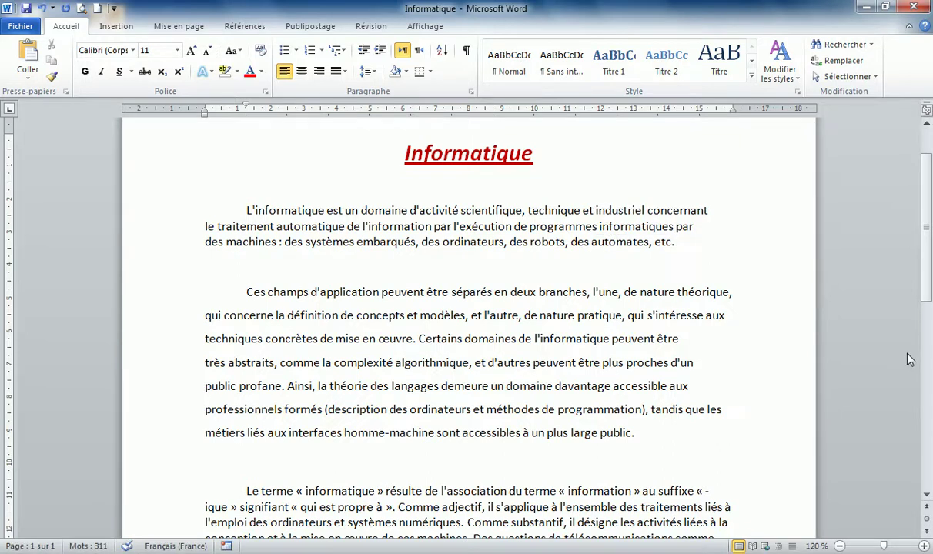
- Open the full special characters dialog with the cursor after the first paragraph and move it clear of the text
click(116, 26)
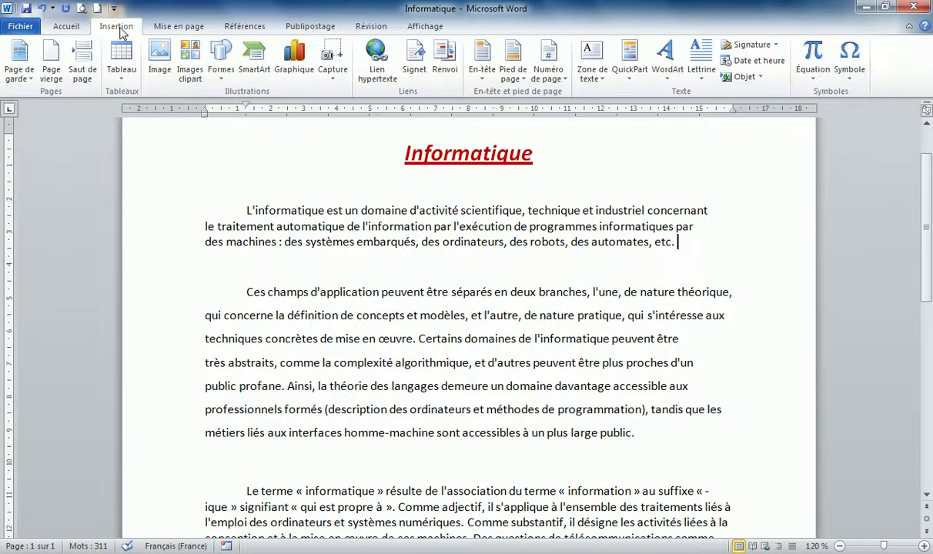
click(840, 82)
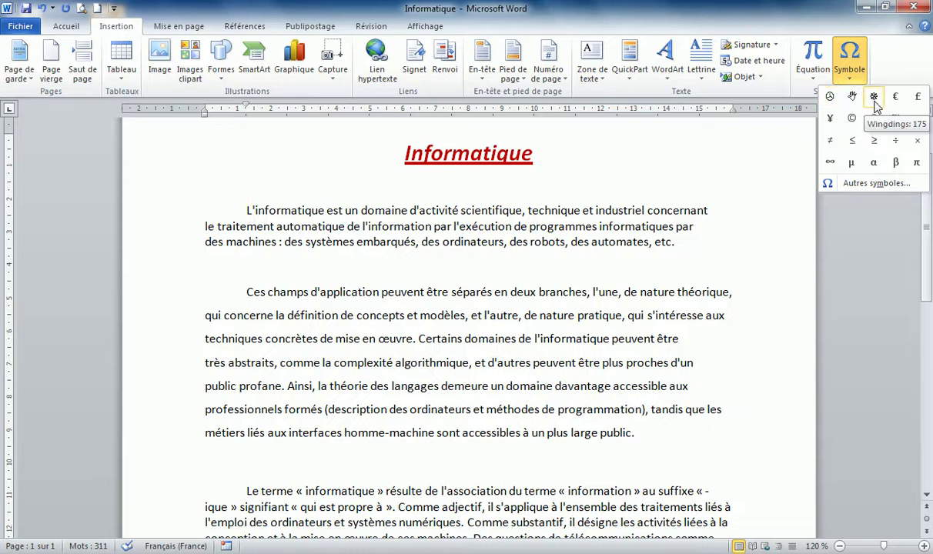
click(864, 189)
drag(521, 154, 675, 131)
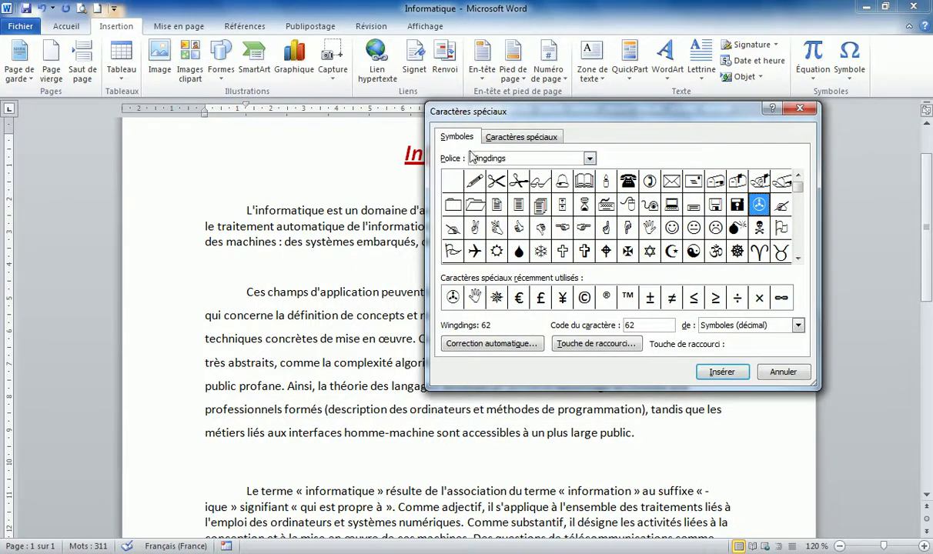
- Preview the characters of the (texte normal) and Andalus fonts, and set the symbol font back to Wingdings
click(589, 159)
drag(590, 177, 590, 219)
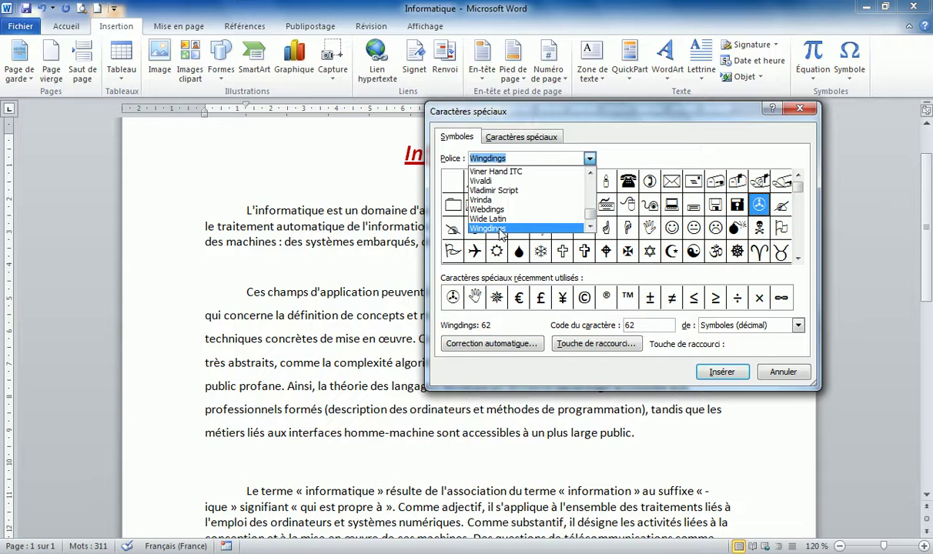
scroll(590, 220, up, 1)
drag(591, 220, 591, 174)
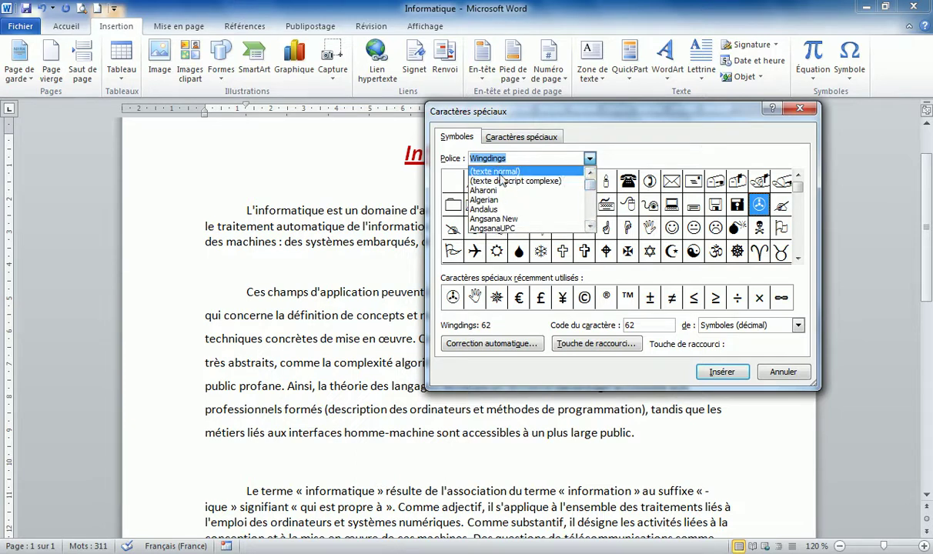
click(478, 171)
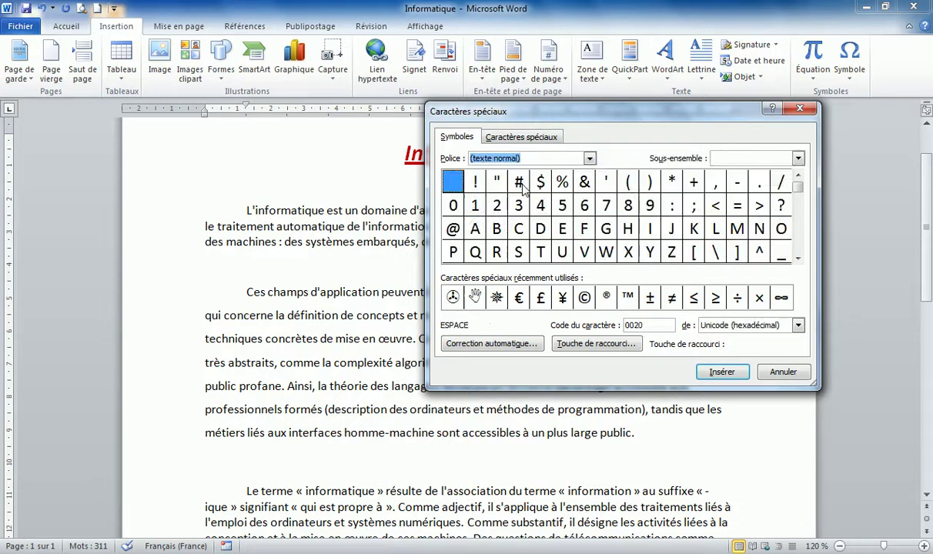
click(590, 158)
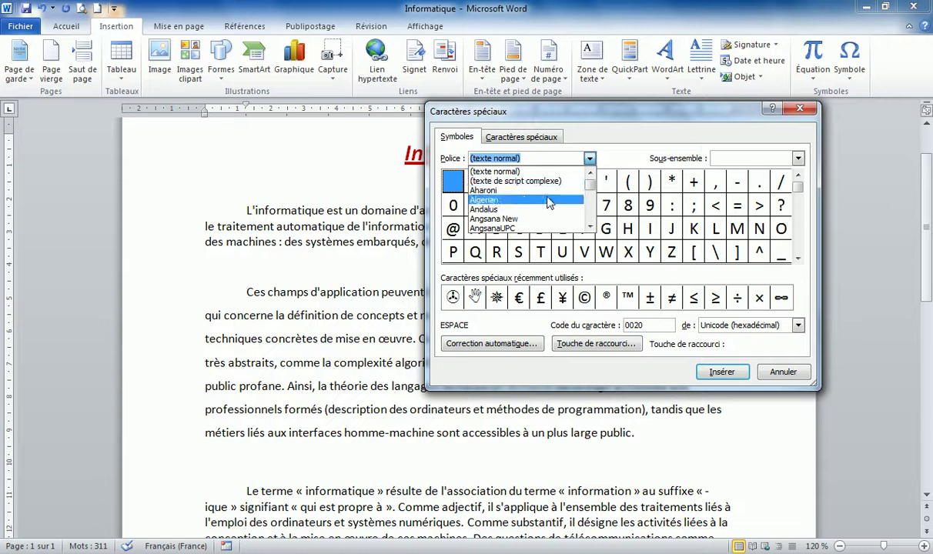
click(487, 211)
click(590, 158)
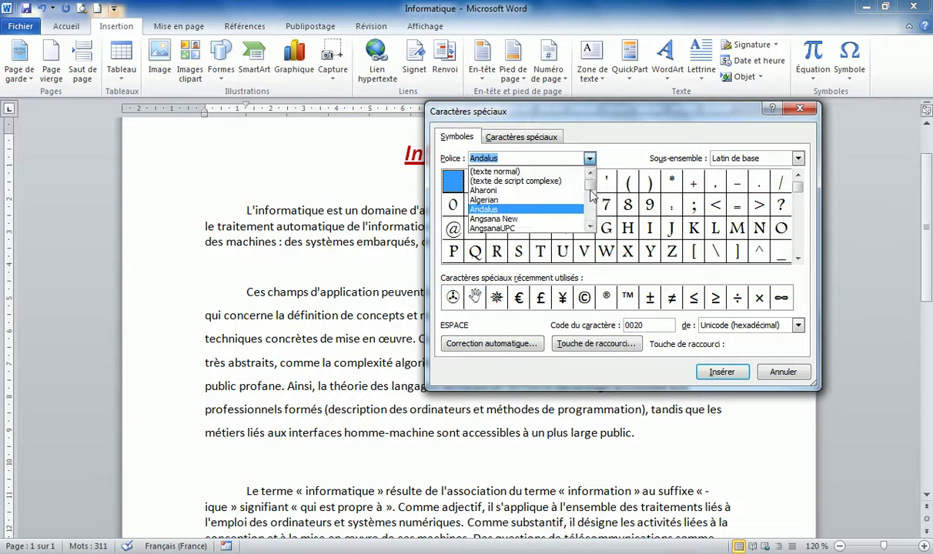
drag(590, 189, 591, 222)
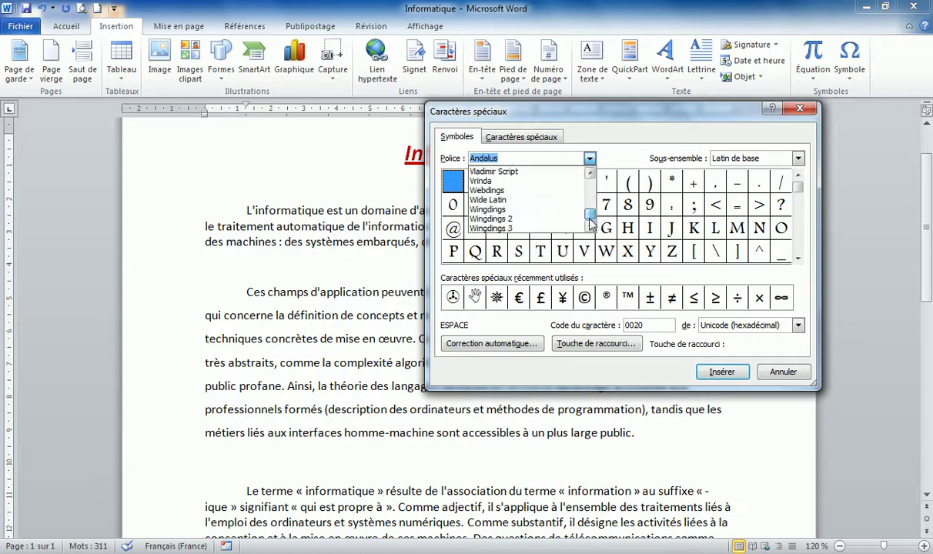
click(508, 209)
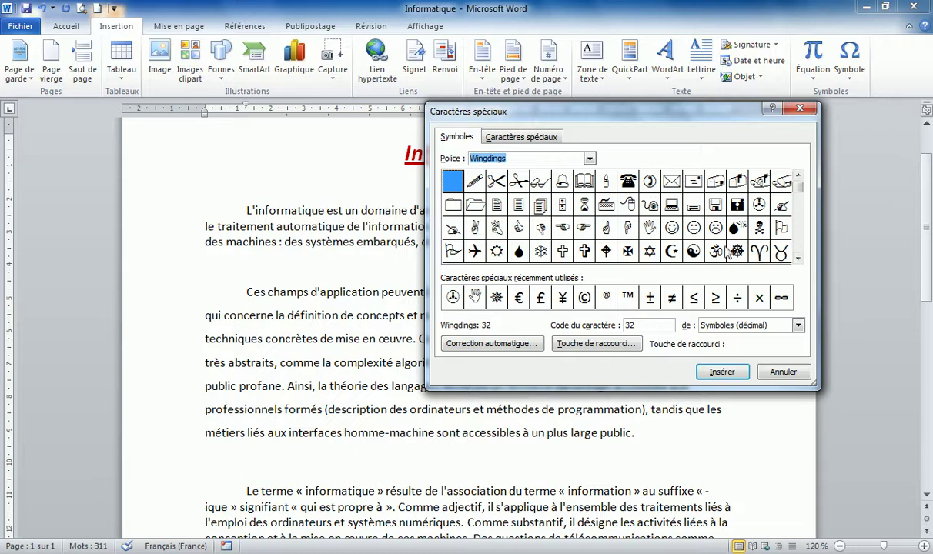
- Insert the Wingdings telephone symbol, character code 40, at the end of the first paragraph and close the dialog
click(628, 182)
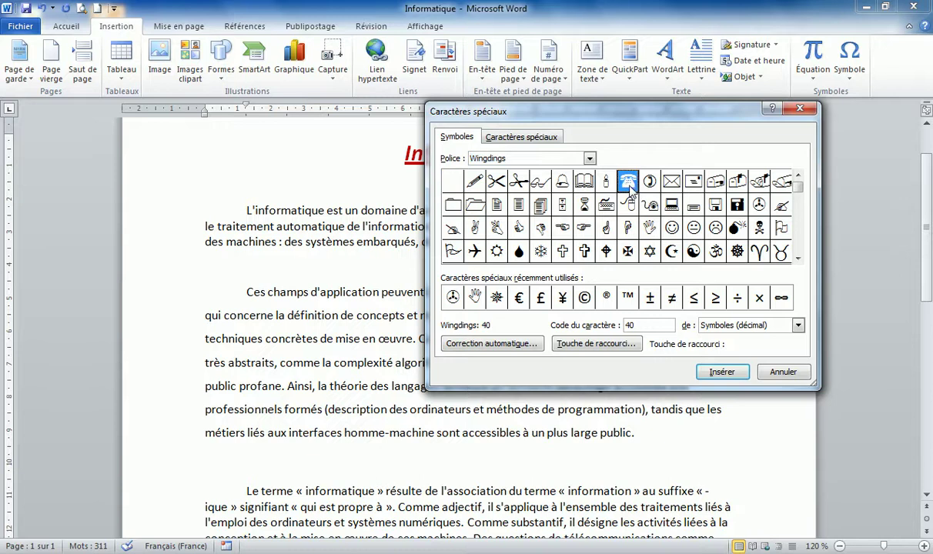
click(722, 374)
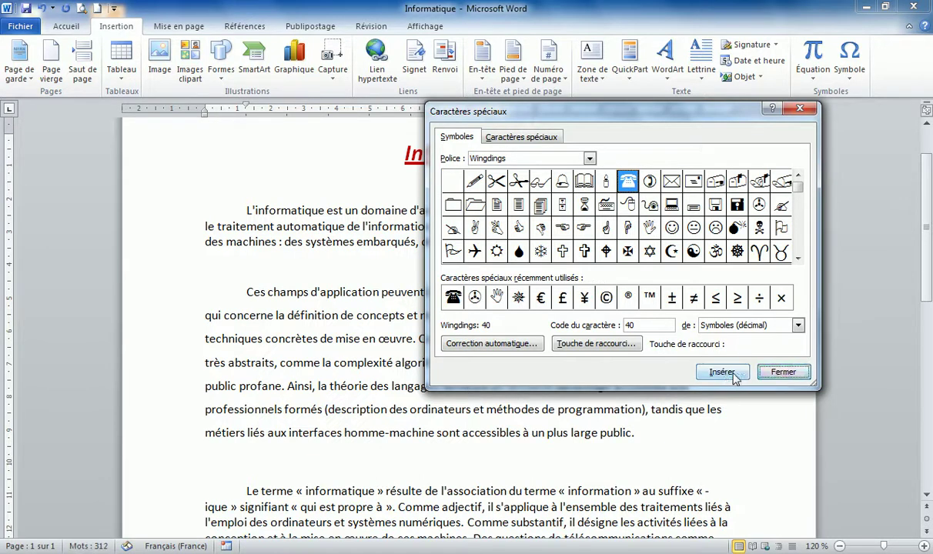
click(781, 372)
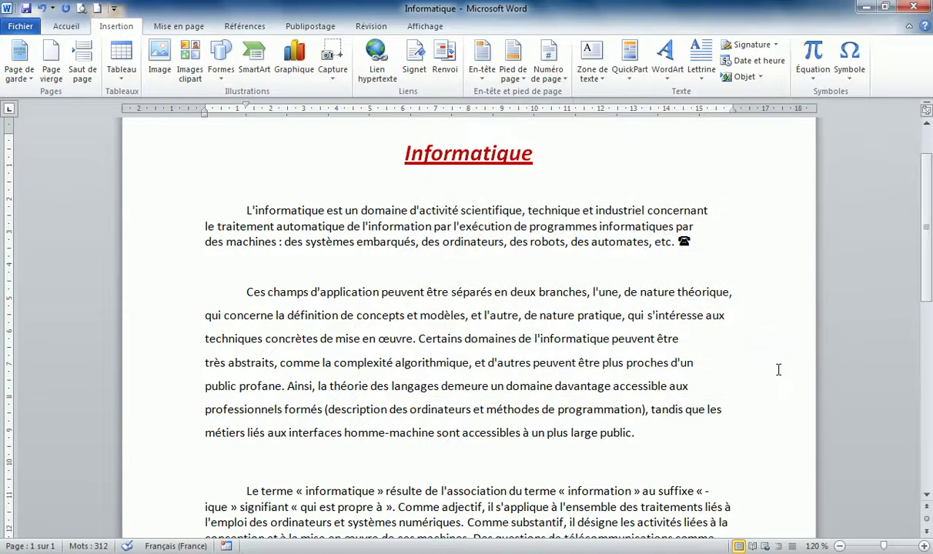
double_click(687, 244)
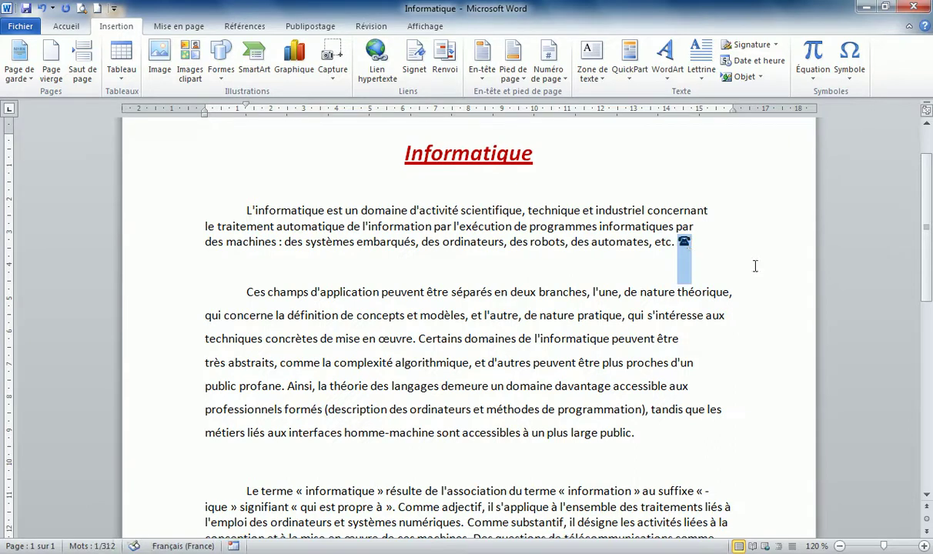
click(682, 291)
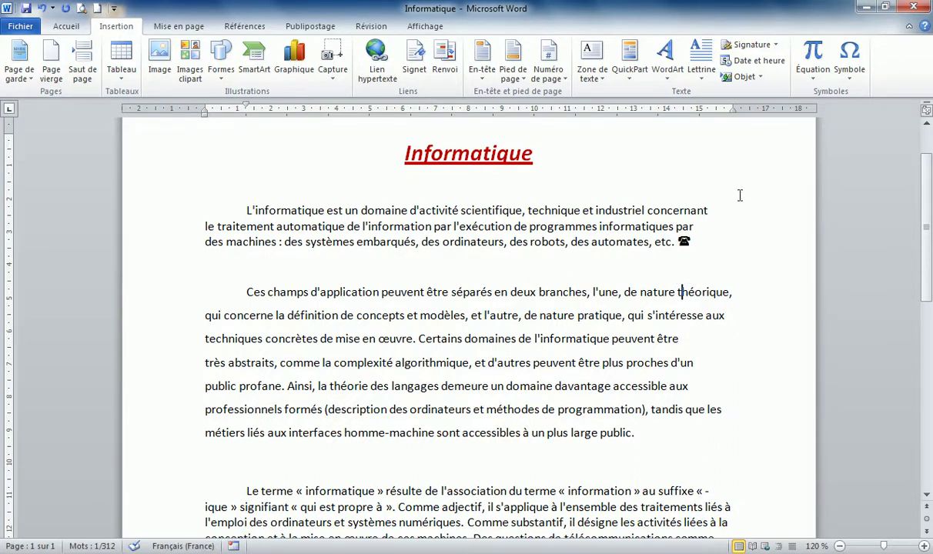
- Reopen the special characters dialog and select the Windows logo in the Wingdings font, character code 255
click(849, 60)
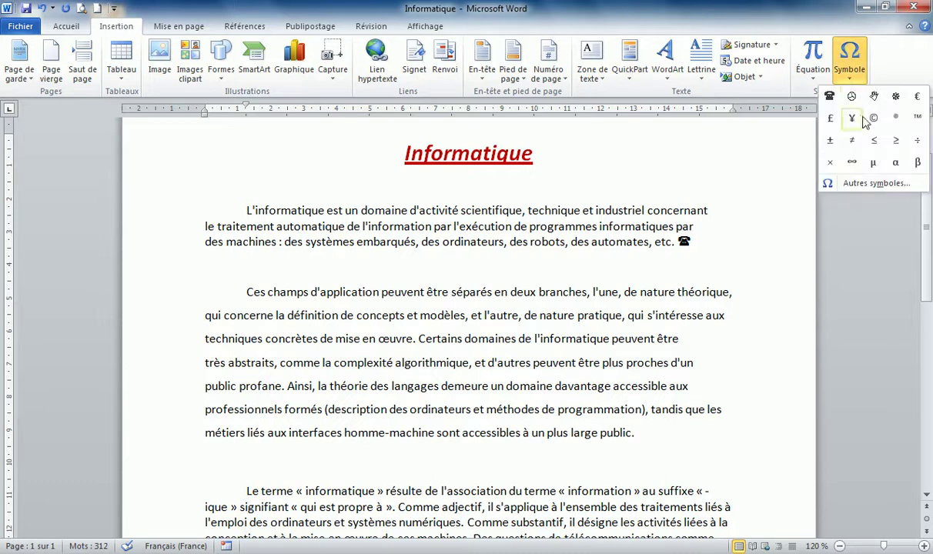
click(872, 185)
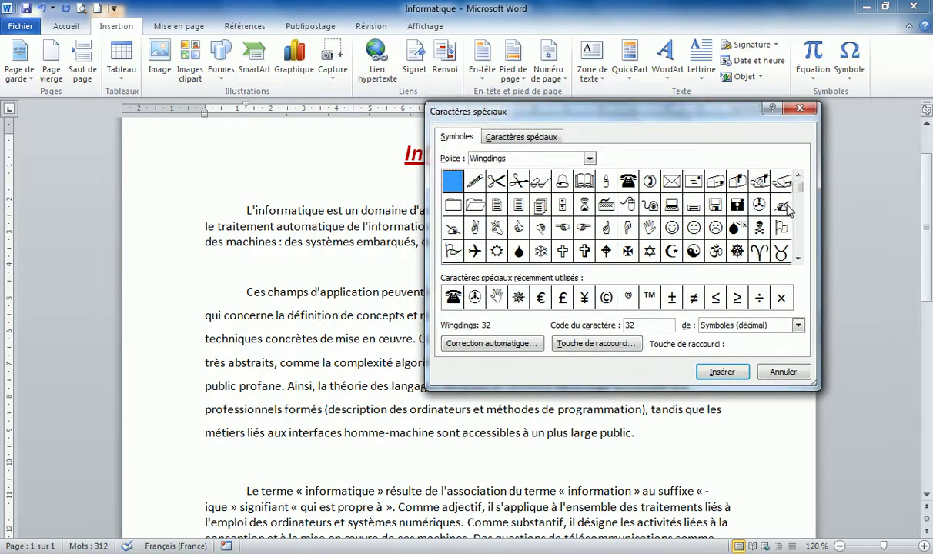
click(798, 258)
click(799, 258)
click(798, 258)
click(798, 258)
click(798, 258)
click(799, 258)
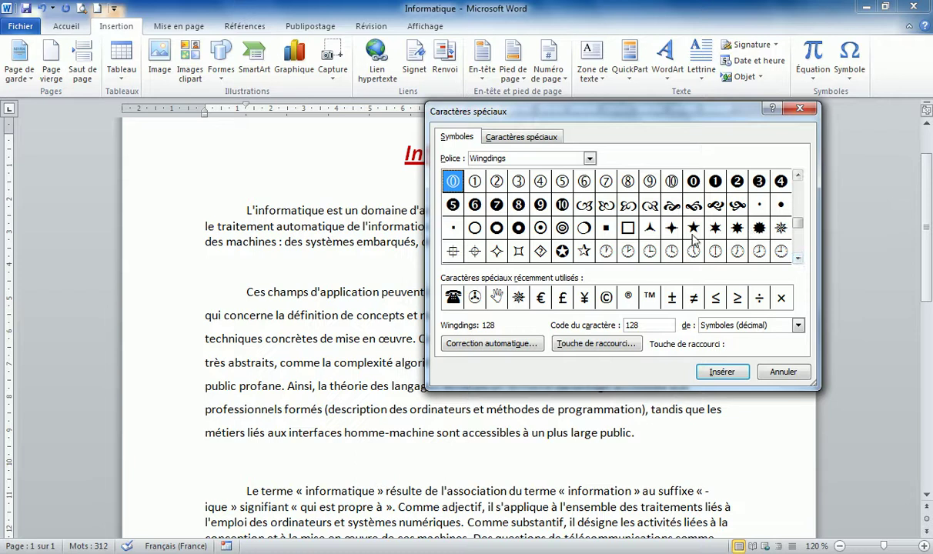
click(781, 227)
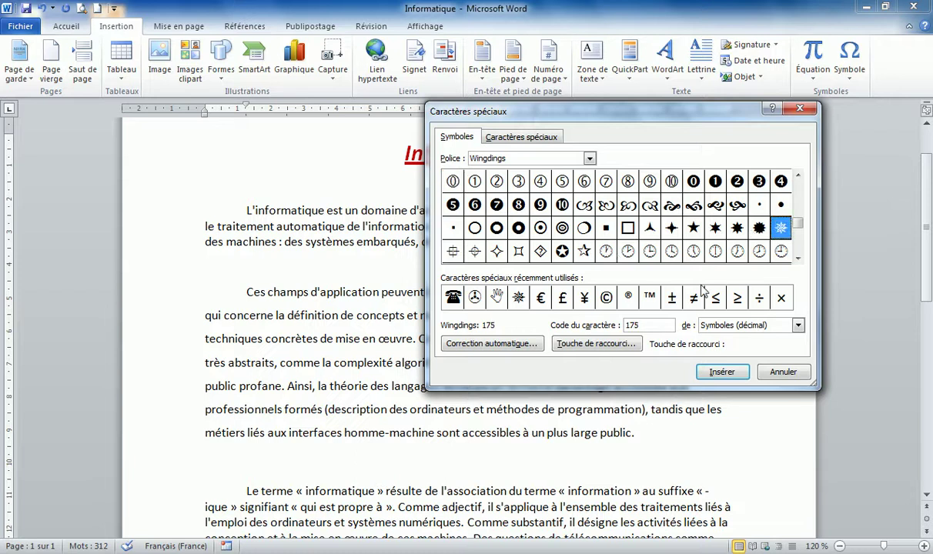
drag(644, 119, 548, 92)
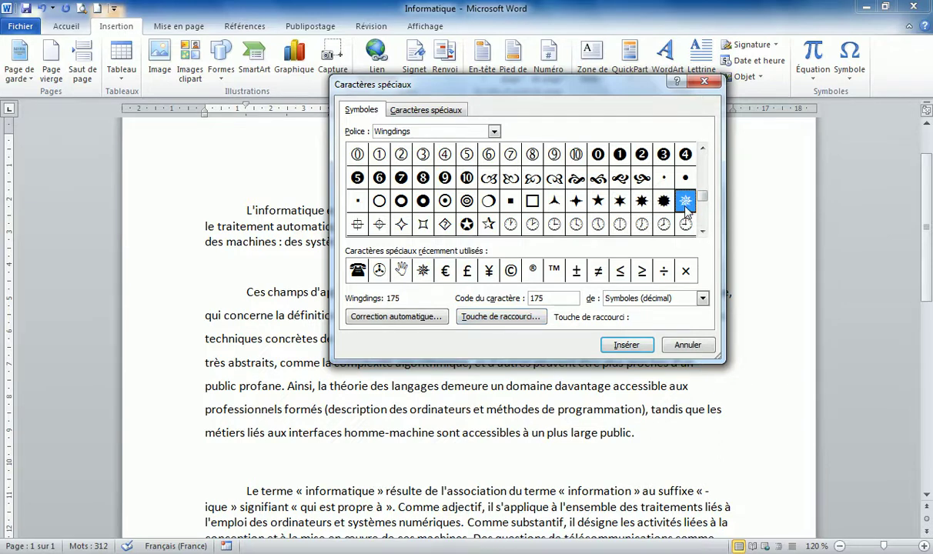
scroll(689, 223, down, 4)
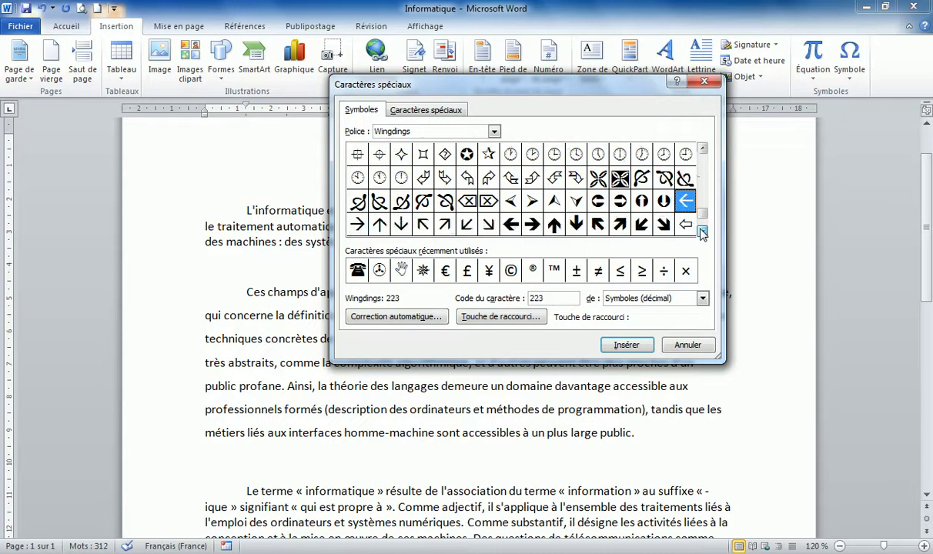
click(684, 225)
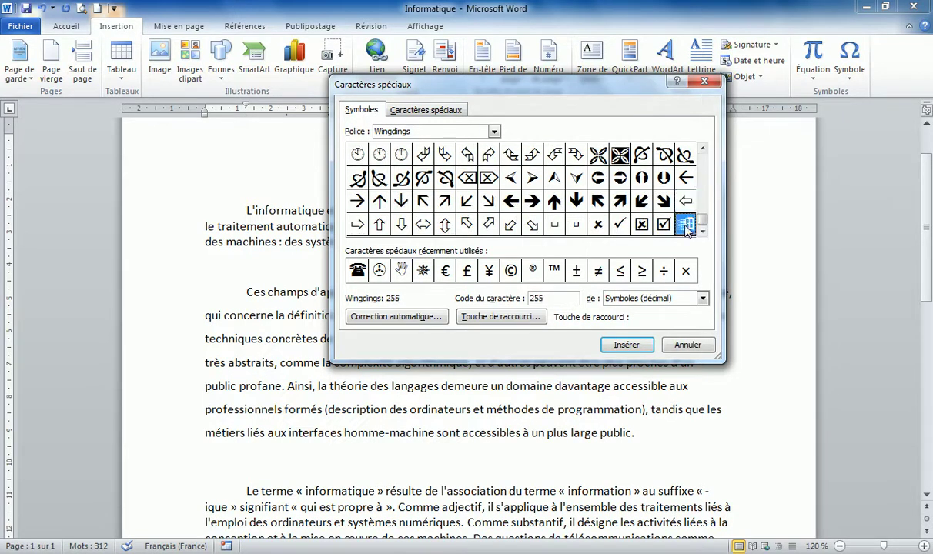
- Assign the shortcut Ctrl+I to the Windows logo symbol and close both dialogs without inserting it
click(493, 322)
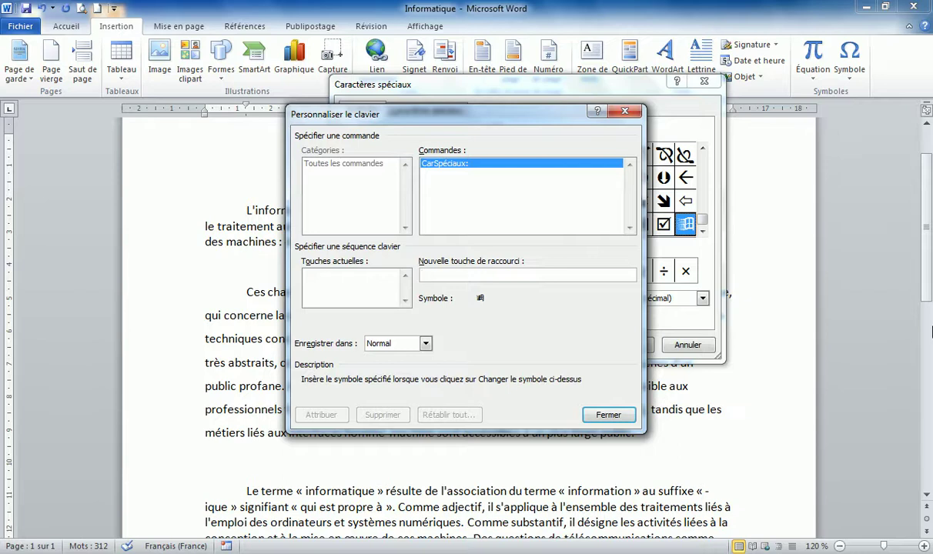
key(ctrl+i)
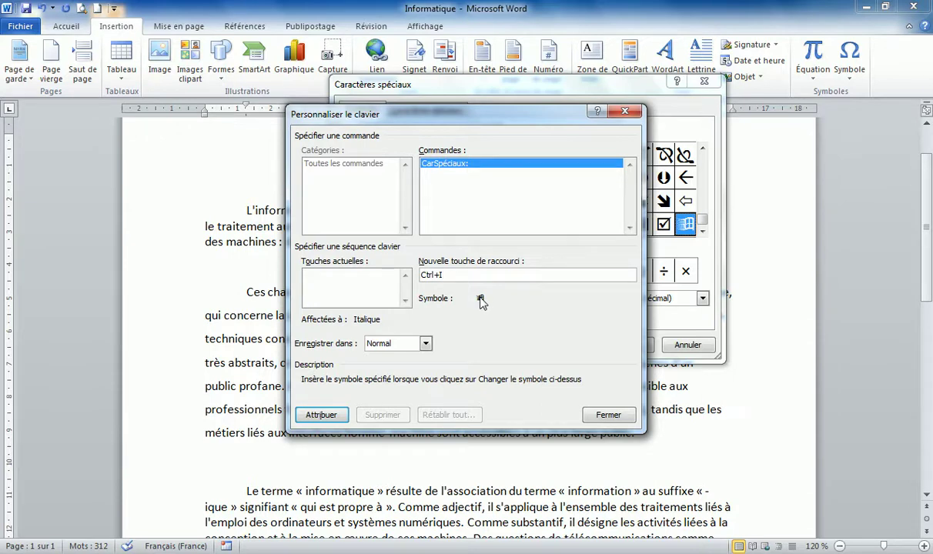
click(322, 415)
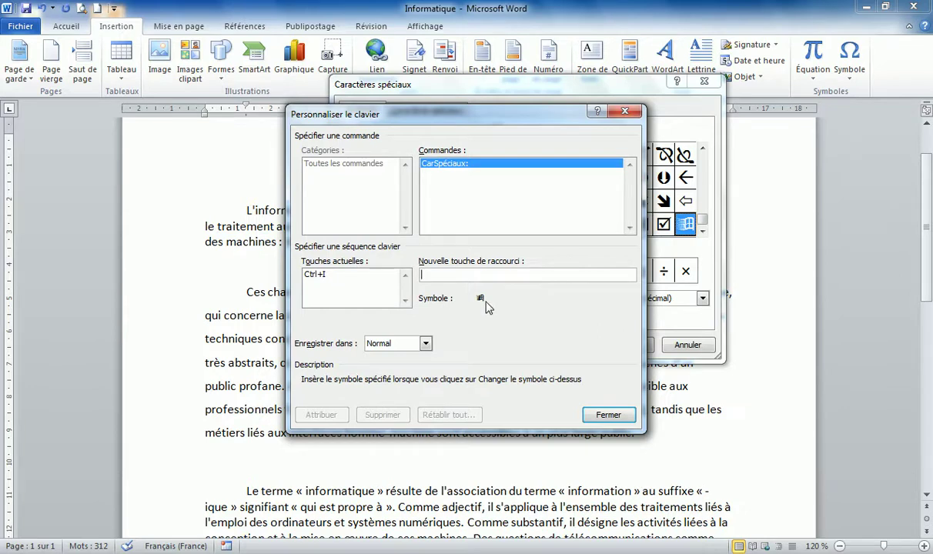
click(609, 416)
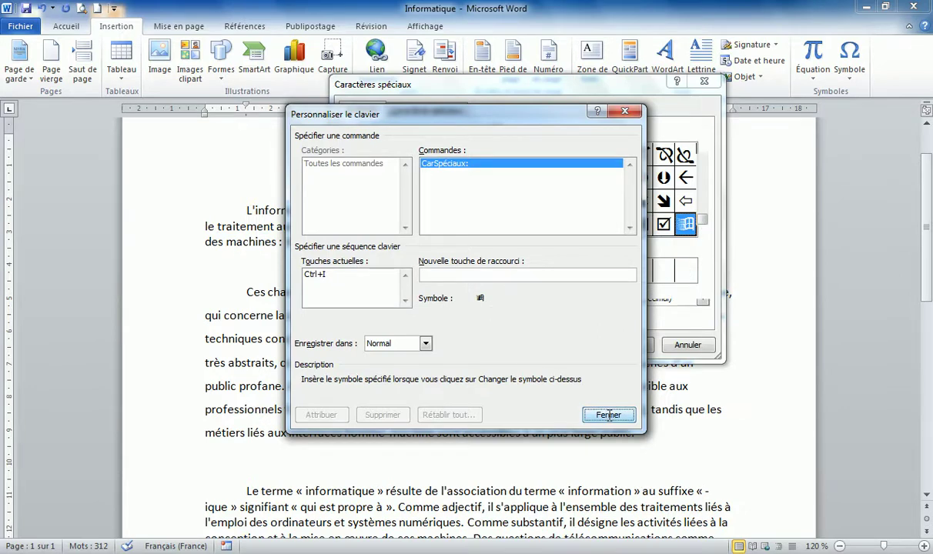
click(684, 345)
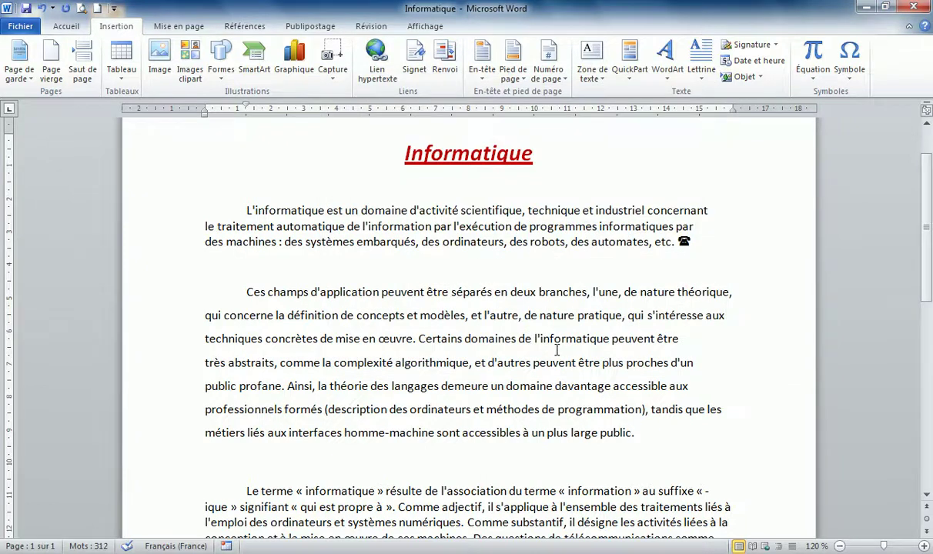
- Insert the Windows logo symbol once at the end of the second paragraph and five times after the third, using its assigned shortcut
scroll(574, 346, down, 3)
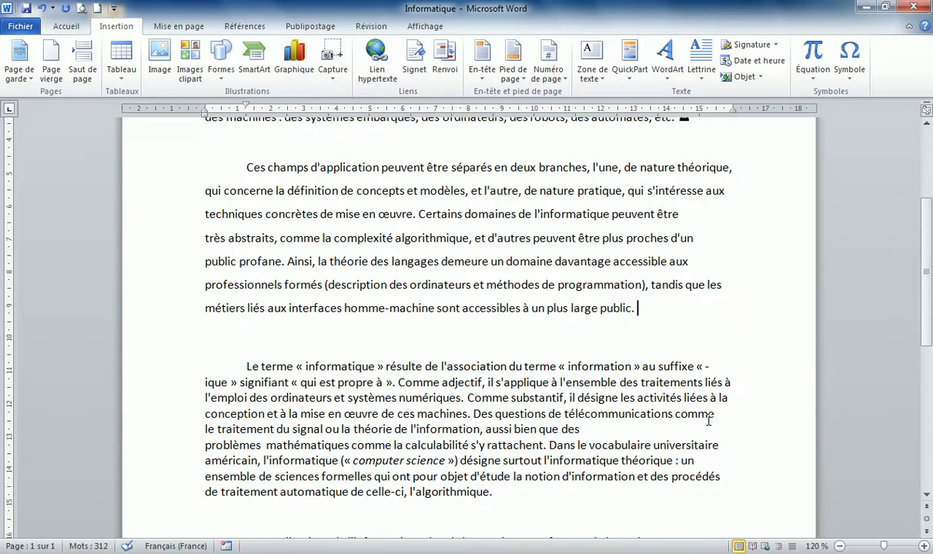
key(ctrl+v)
scroll(672, 379, down, 2)
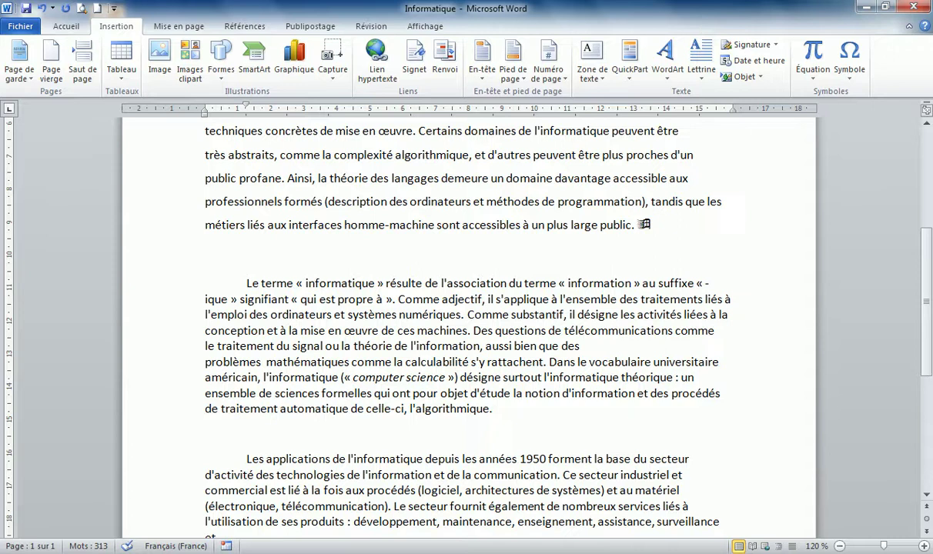
key(ctrl+v)
key(ctrl+v)
key(ctrl+v)
key(ctrl+v)
key(ctrl+v)
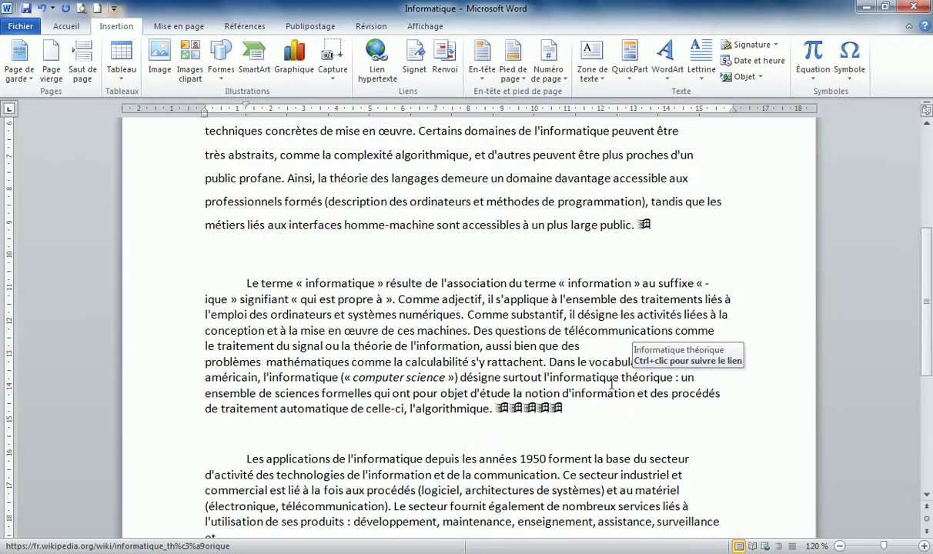
key(shift+Left)
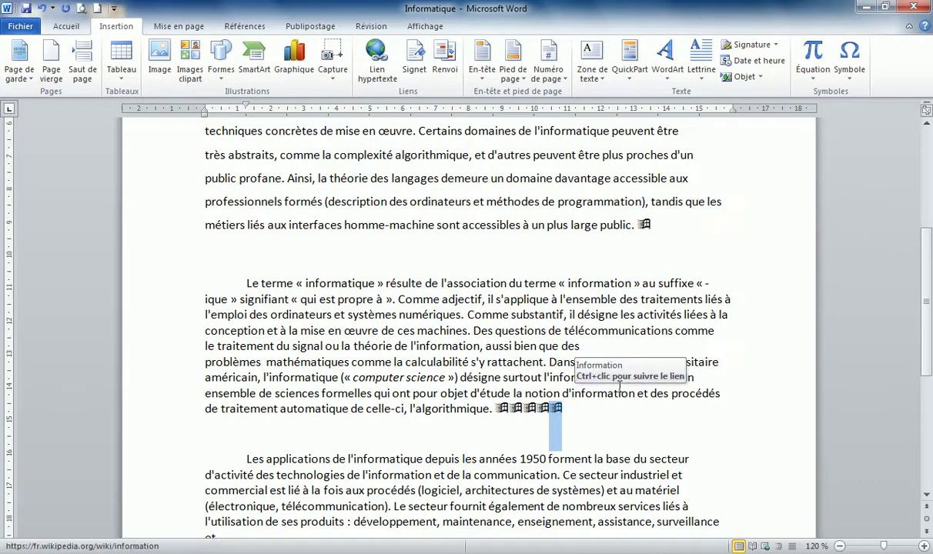
click(621, 386)
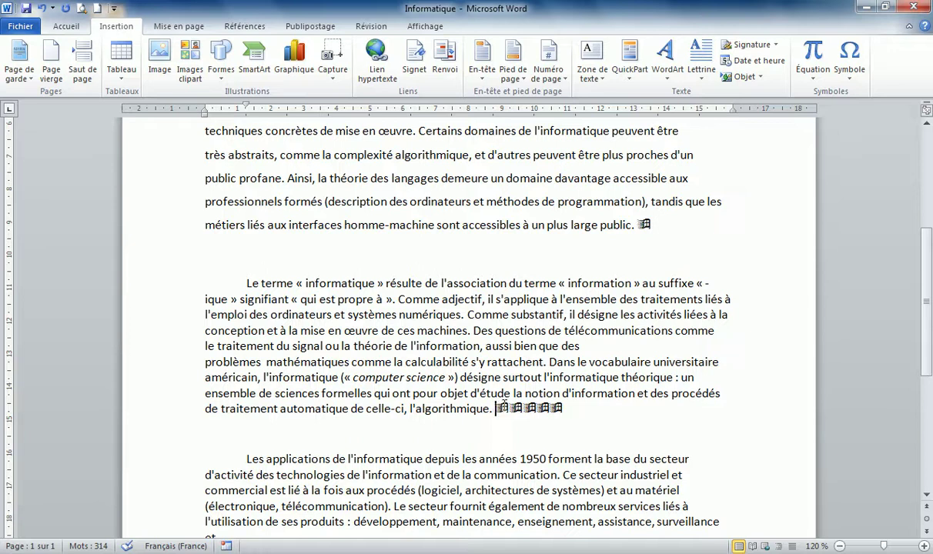
drag(498, 406, 510, 410)
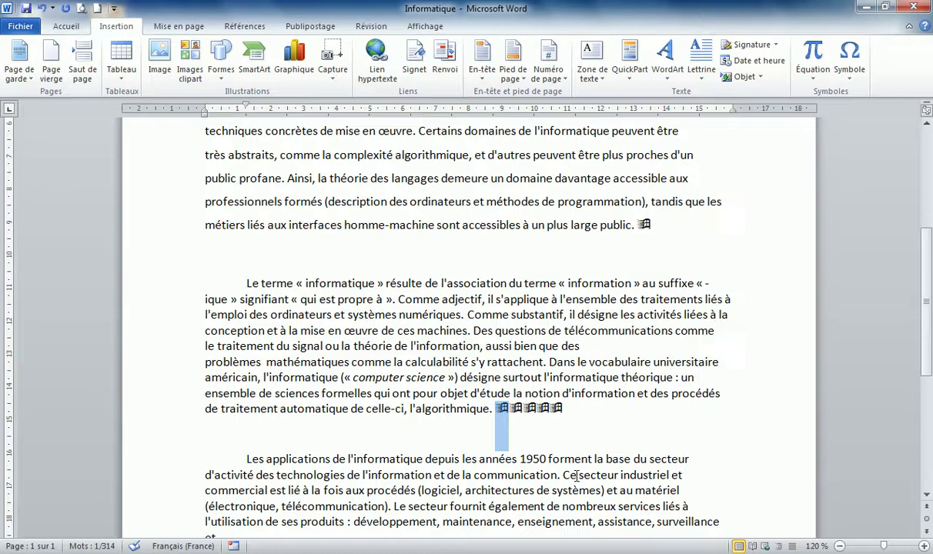
scroll(571, 401, down, 4)
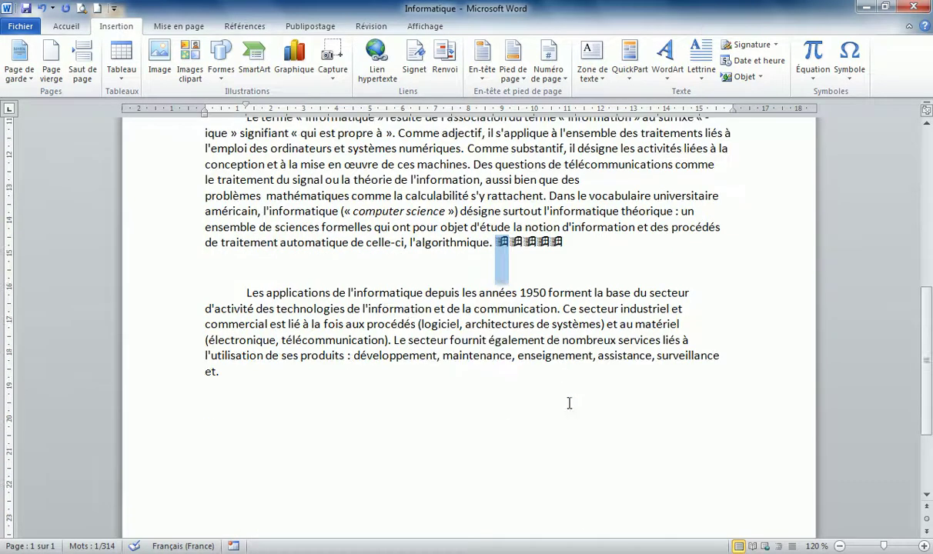
click(300, 432)
click(234, 399)
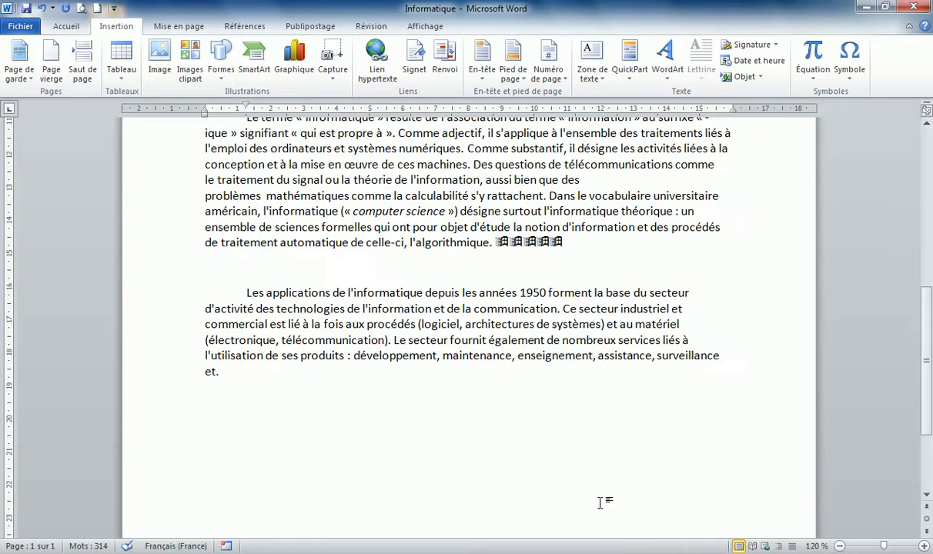
key(Return)
key(Return)
key(Return)
scroll(607, 479, down, 3)
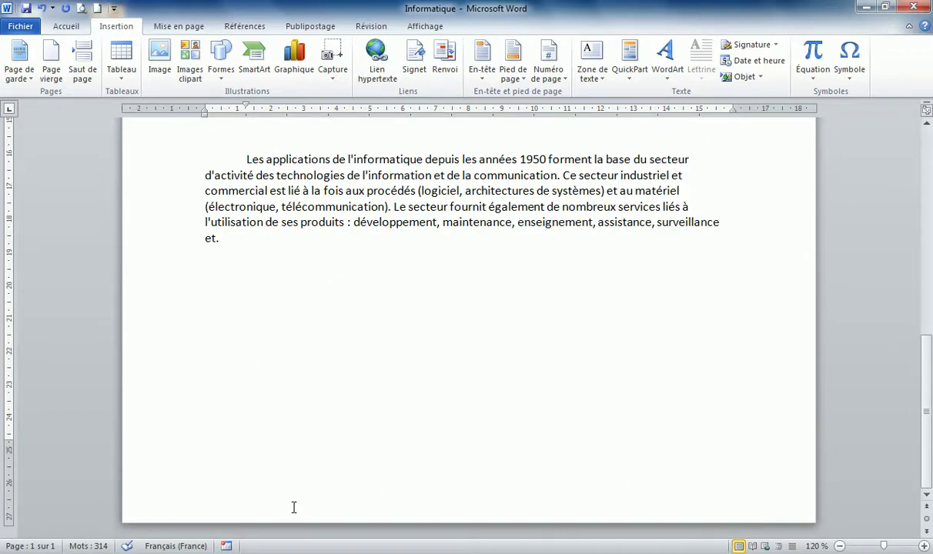
scroll(406, 273, up, 15)
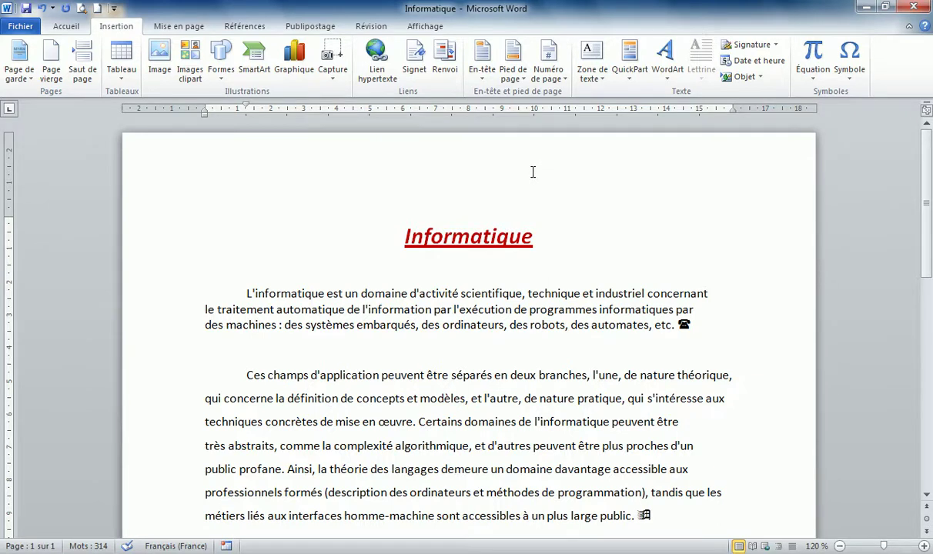
- Open the page header and footer for editing and place the insertion point in the footer
double_click(476, 145)
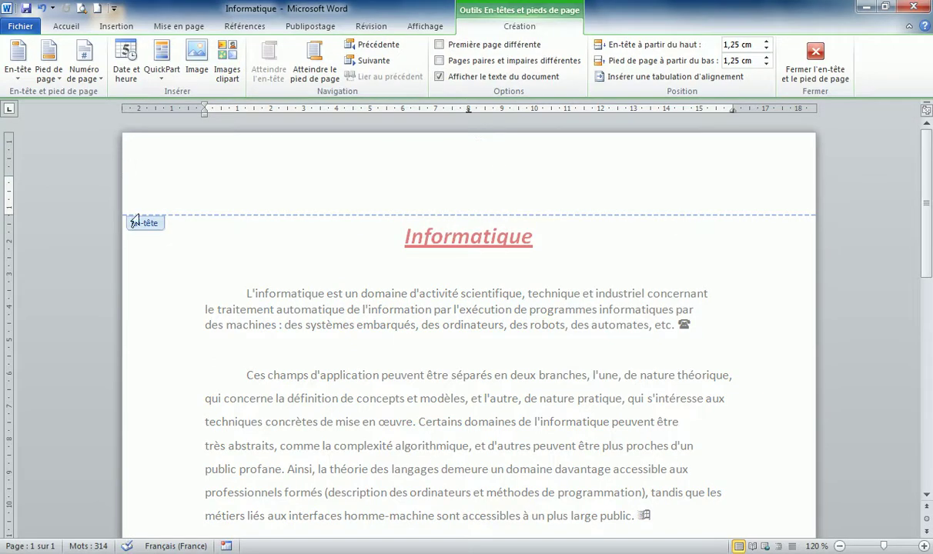
scroll(441, 211, down, 5)
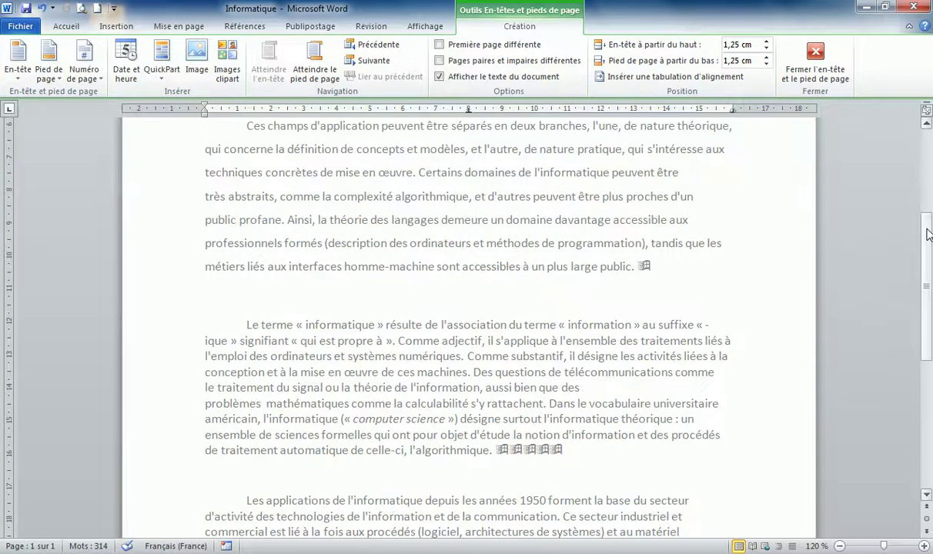
scroll(928, 266, down, 2)
scroll(928, 266, down, 5)
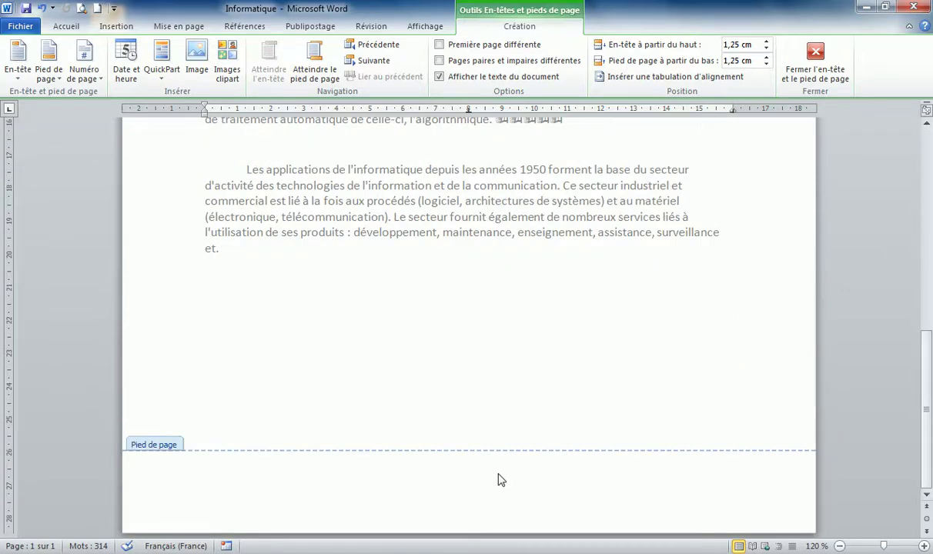
click(350, 481)
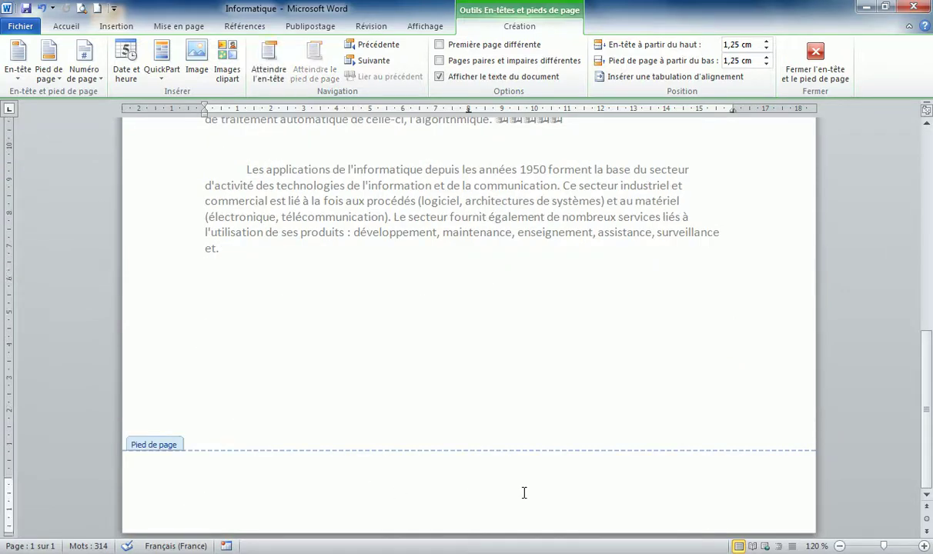
- Assign the shortcut Alt+Ctrl+A to the Wingdings telephone symbol, character code 40, in the special characters dialog
click(67, 28)
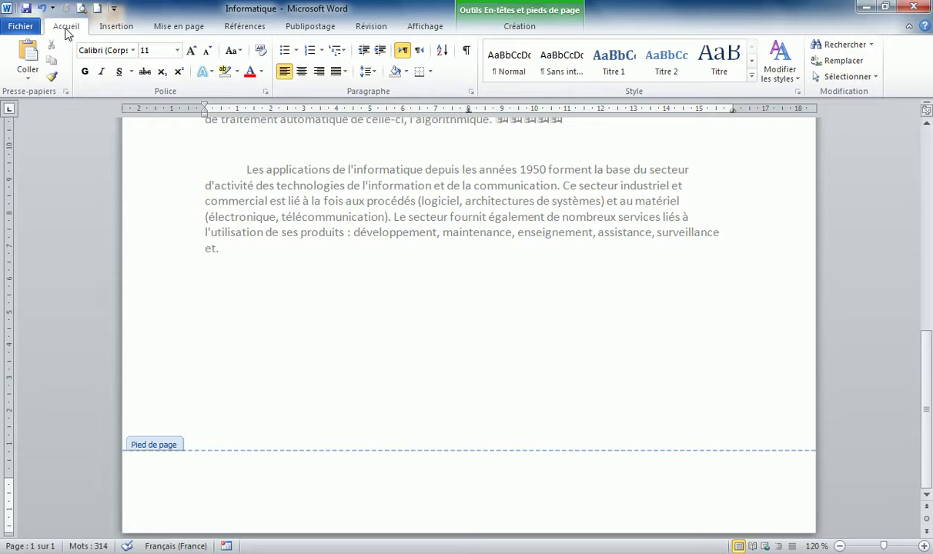
click(113, 28)
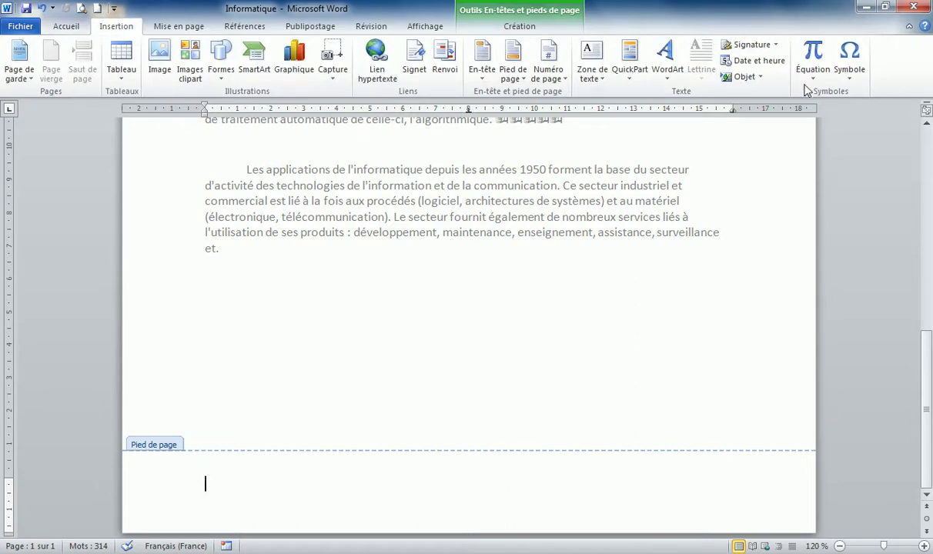
click(855, 77)
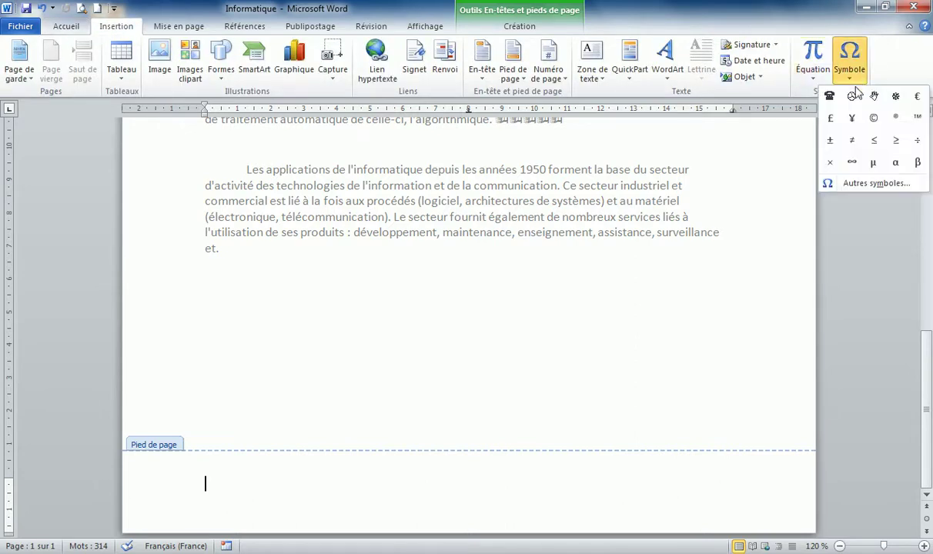
click(875, 184)
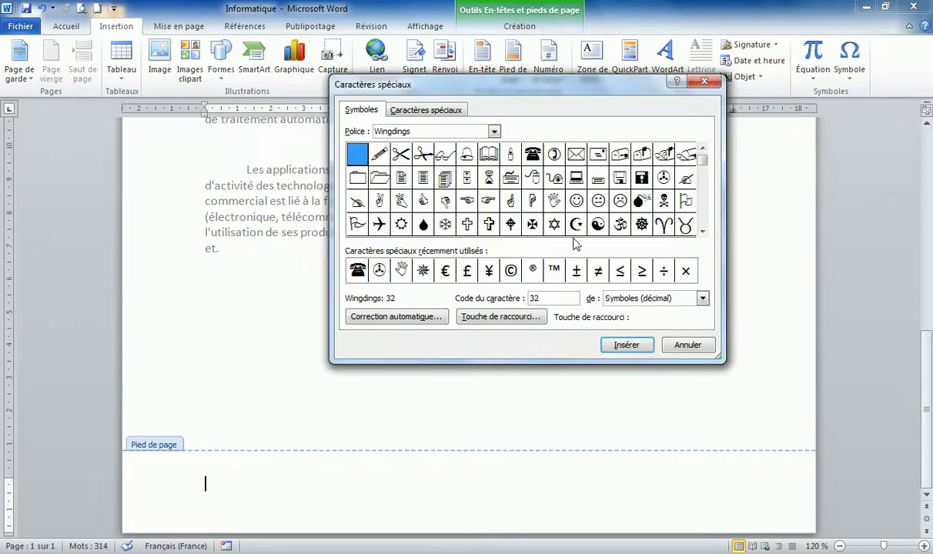
click(533, 155)
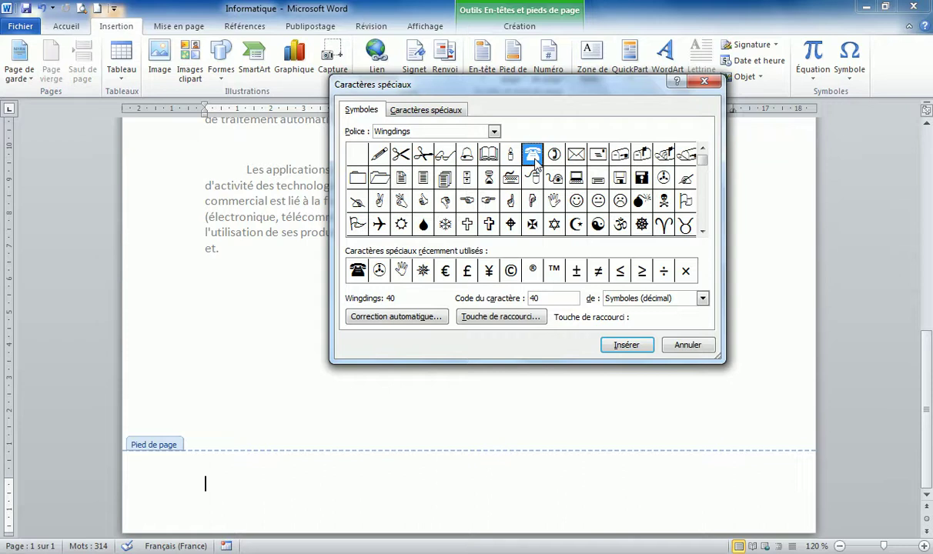
click(494, 318)
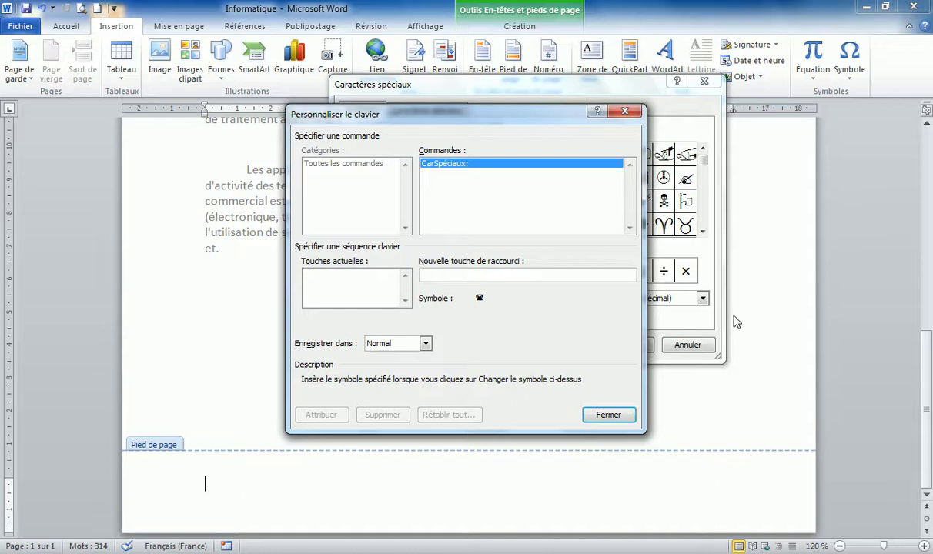
key(ctrl+alt+a)
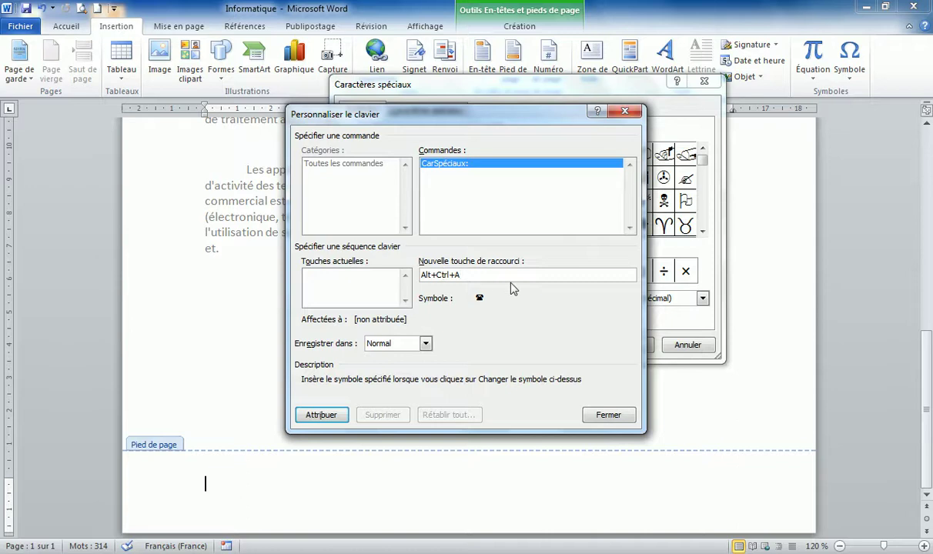
click(330, 415)
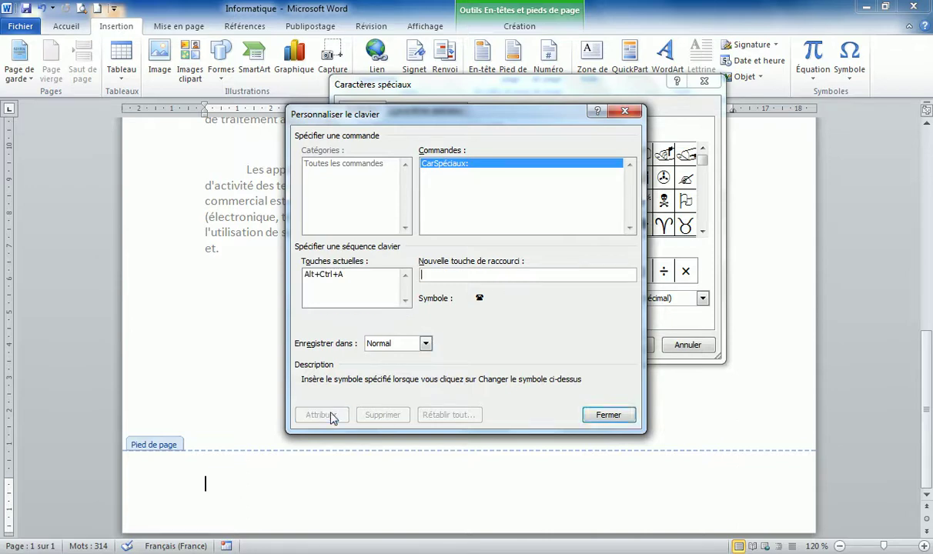
click(616, 419)
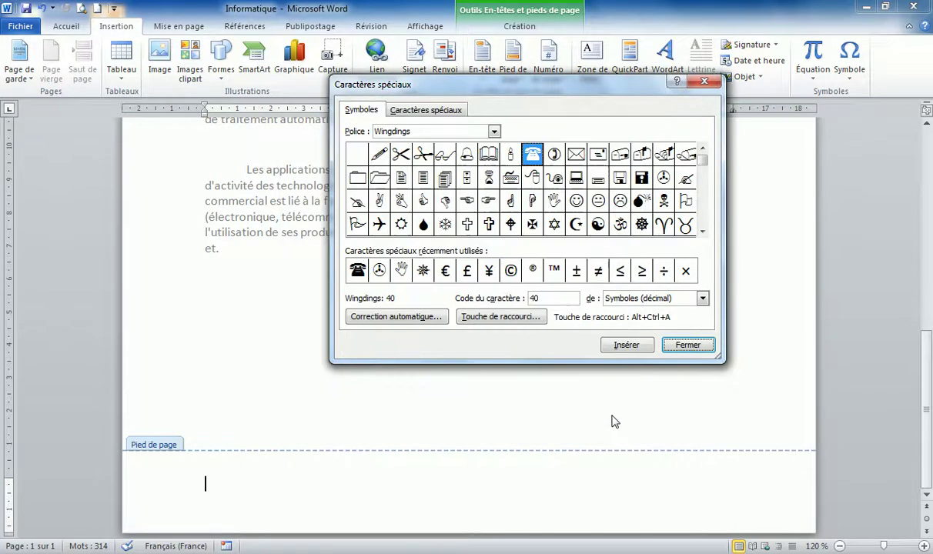
- Assign the shortcut Alt+Ctrl+Z to the Wingdings envelope symbol, character code 42, and close both dialogs without inserting it
click(577, 156)
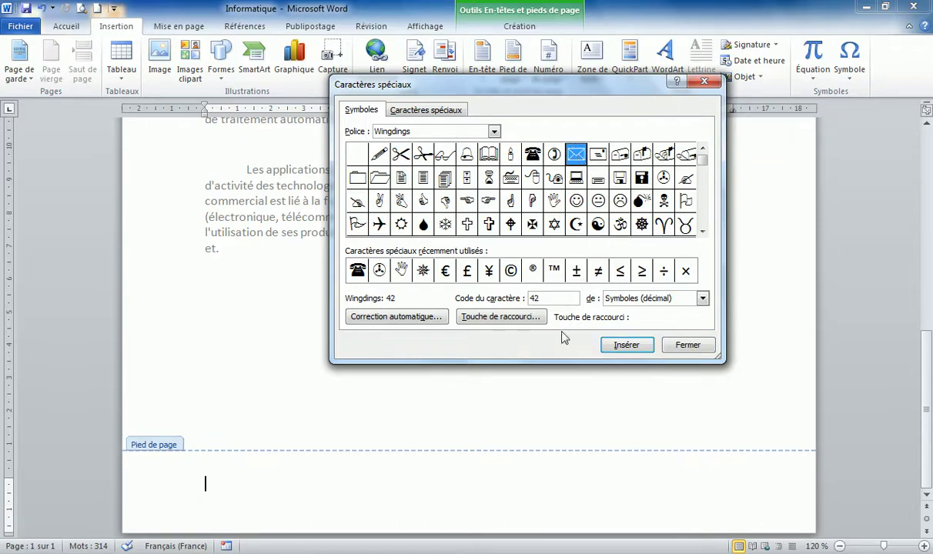
click(498, 318)
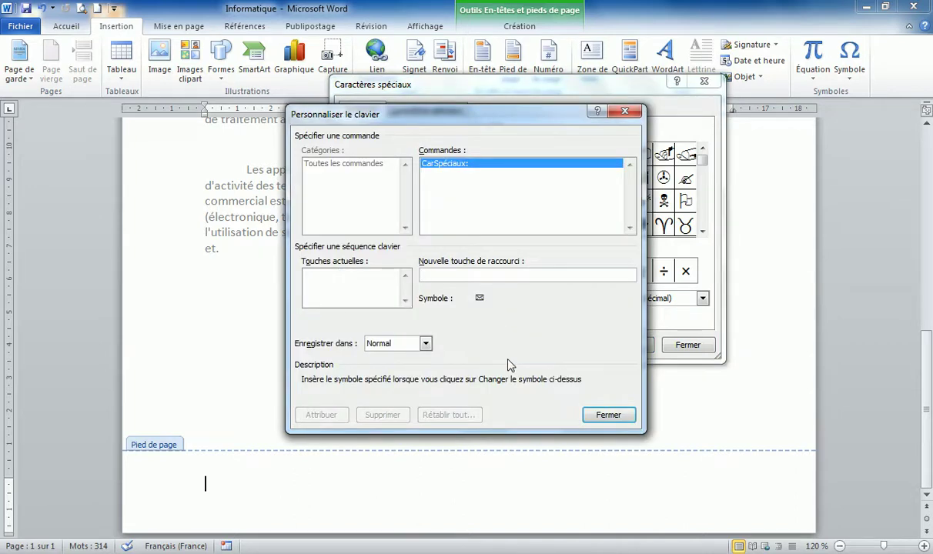
key(ctrl+alt+z)
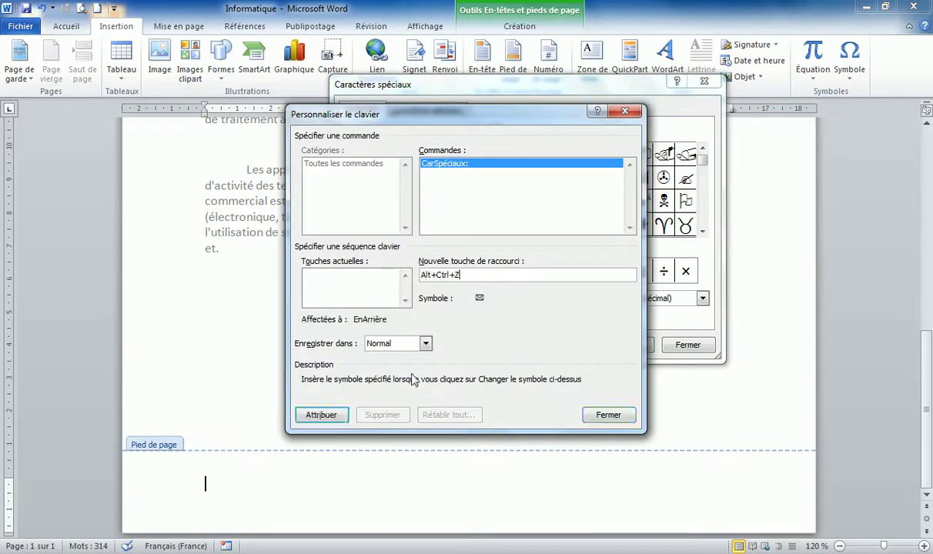
click(319, 416)
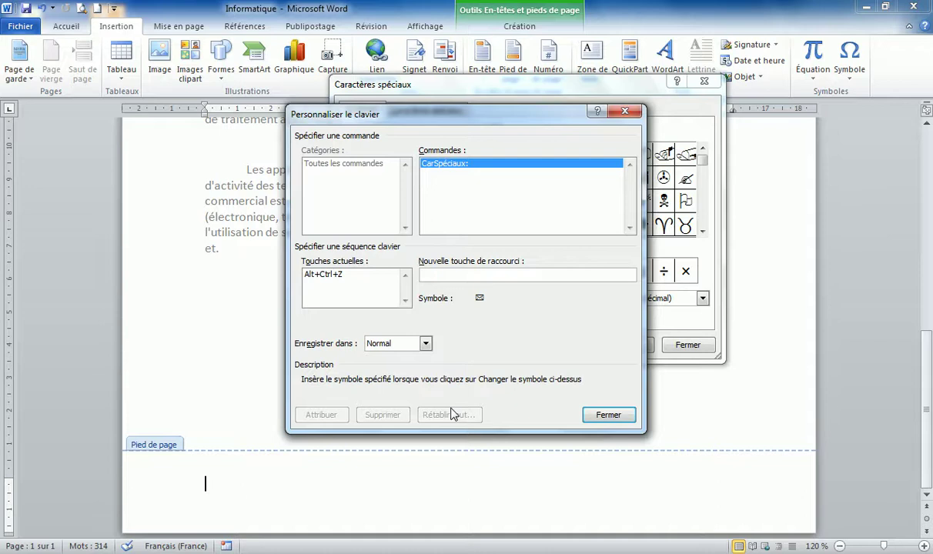
click(610, 415)
click(688, 347)
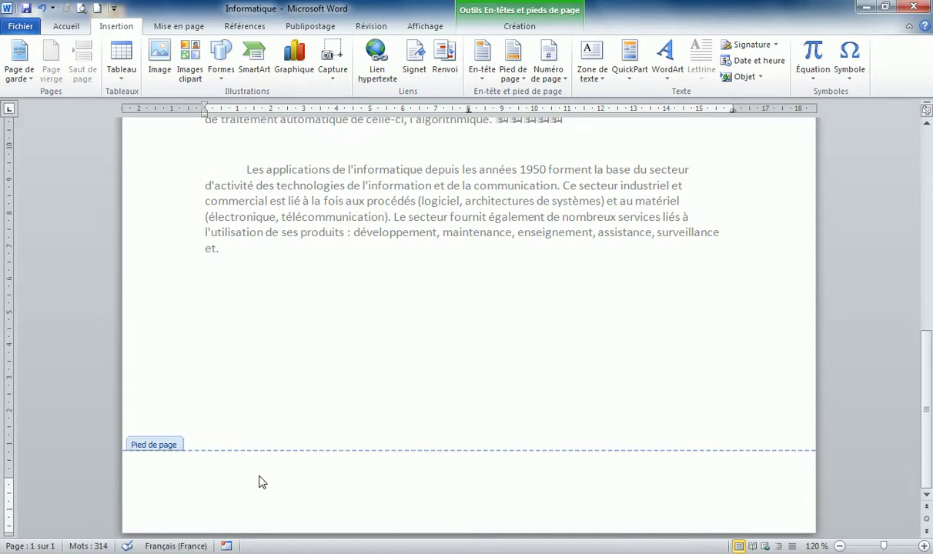
- Fill the footer line with the envelope symbol and postal address, plus the telephone symbol and phone number, using the symbols' assigned shortcuts
key(alt+e)
text(: rue N° 5 Fes Maroc .)
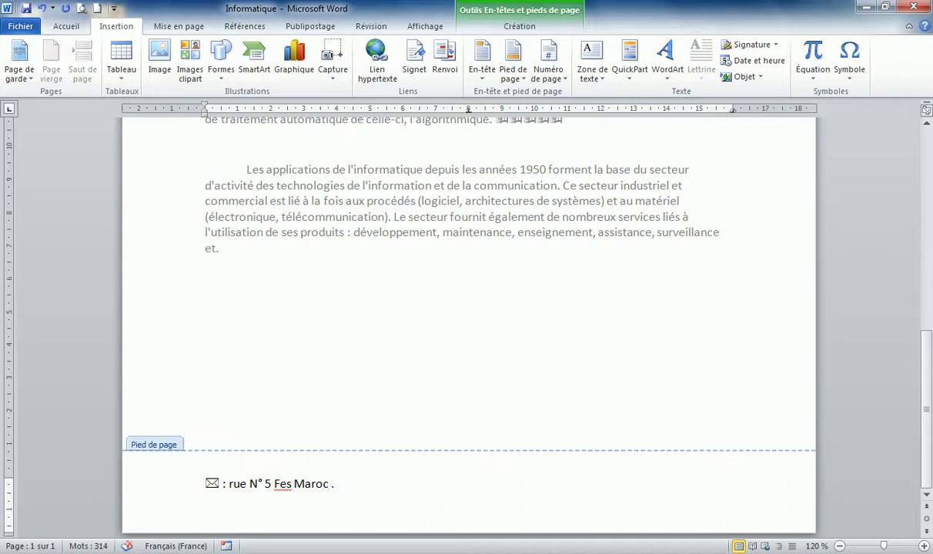
text( ☎ : 08989898)
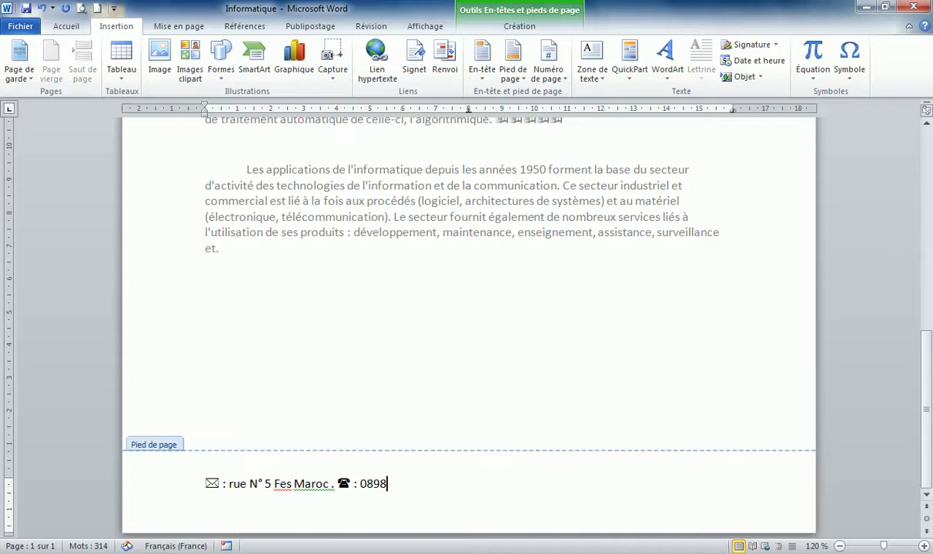